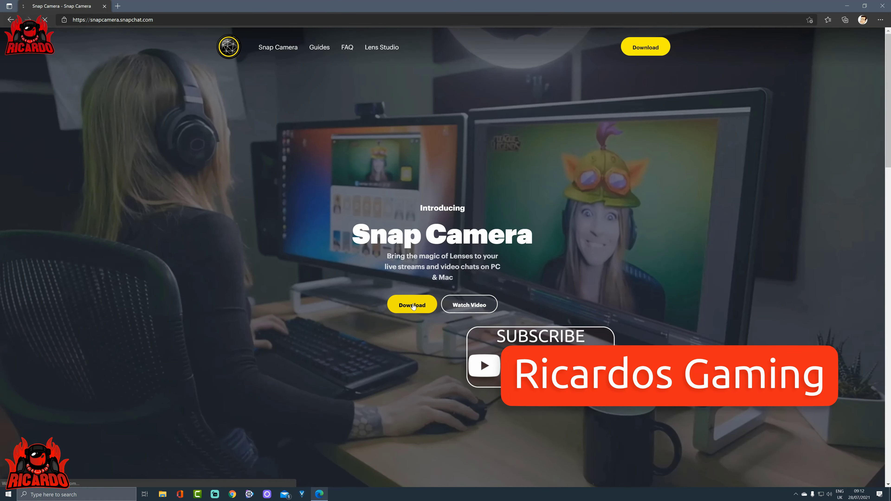
# Open the Snap Camera download page and highlight the system requirements text for reading.
pyautogui.click(410, 299)
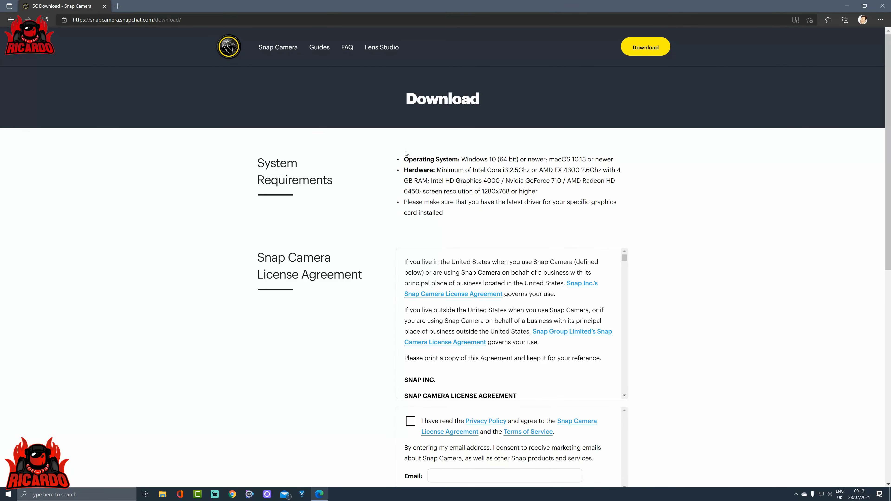
pyautogui.moveTo(404, 156); pyautogui.dragTo(505, 216)
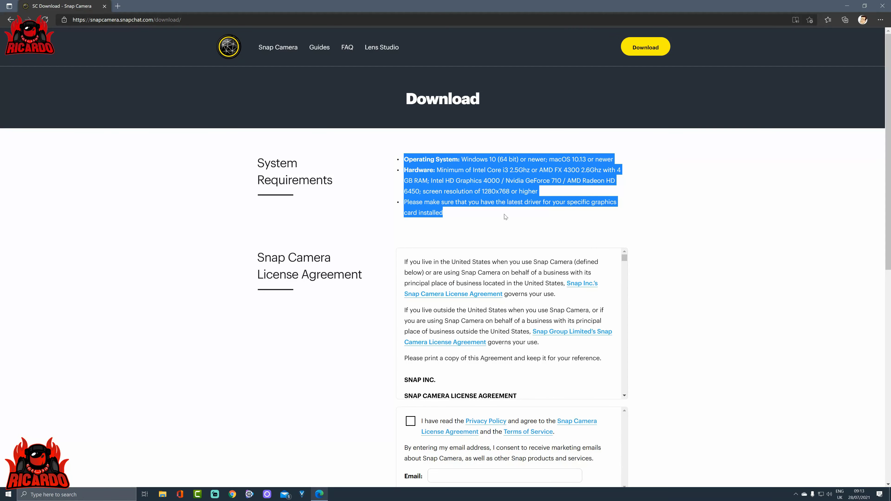
pyautogui.click(713, 225)
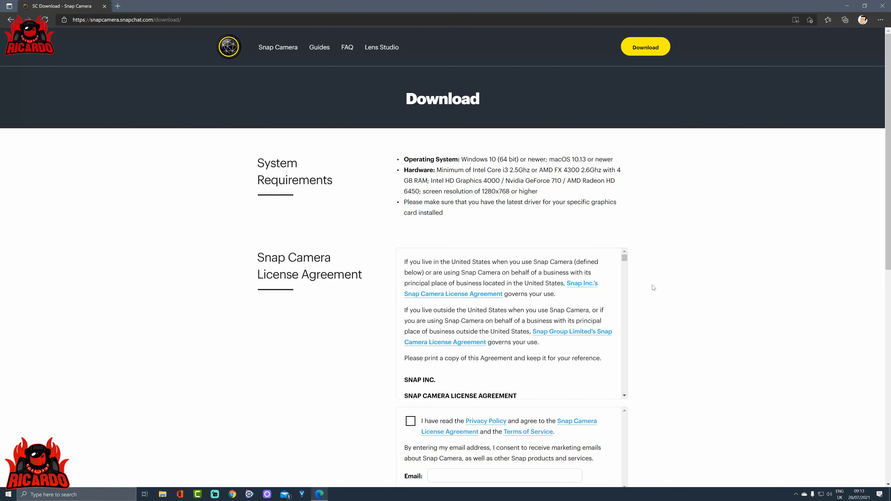
# Agree to the Privacy Policy, Snap Camera License Agreement and Terms of Service, and dismiss the saved email suggestions.
pyautogui.scroll(-5, 653, 288)
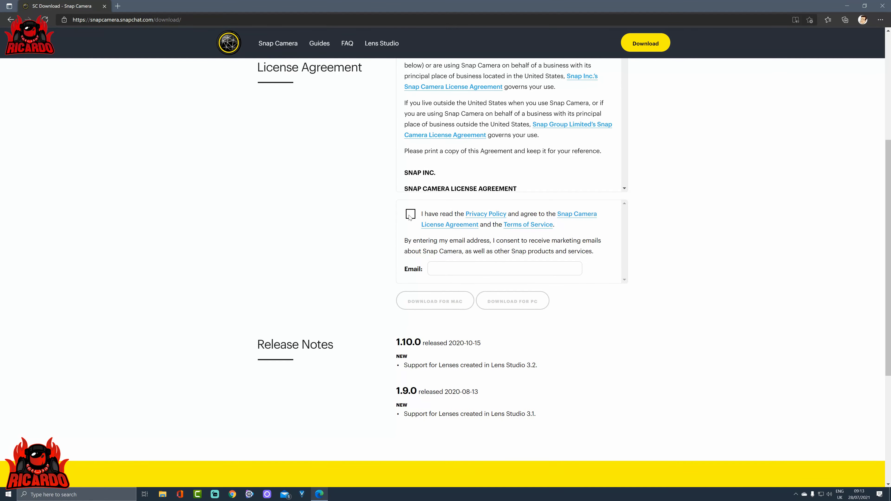
pyautogui.click(410, 214)
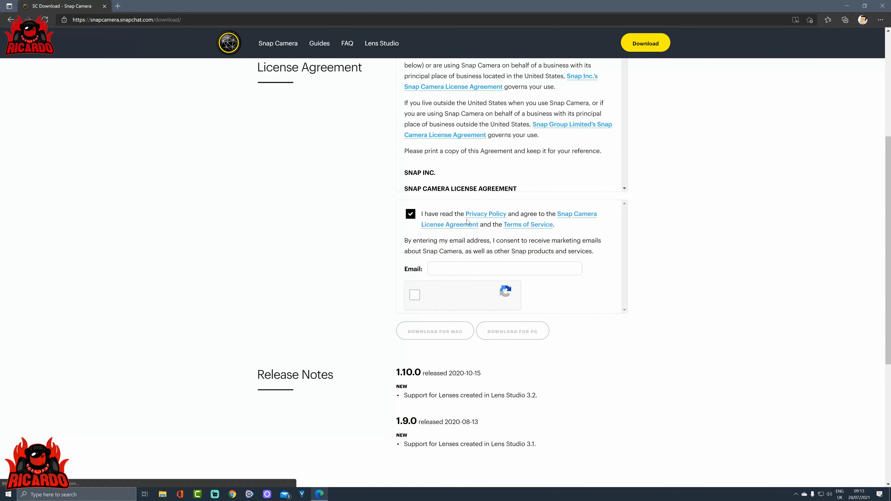
pyautogui.click(498, 269)
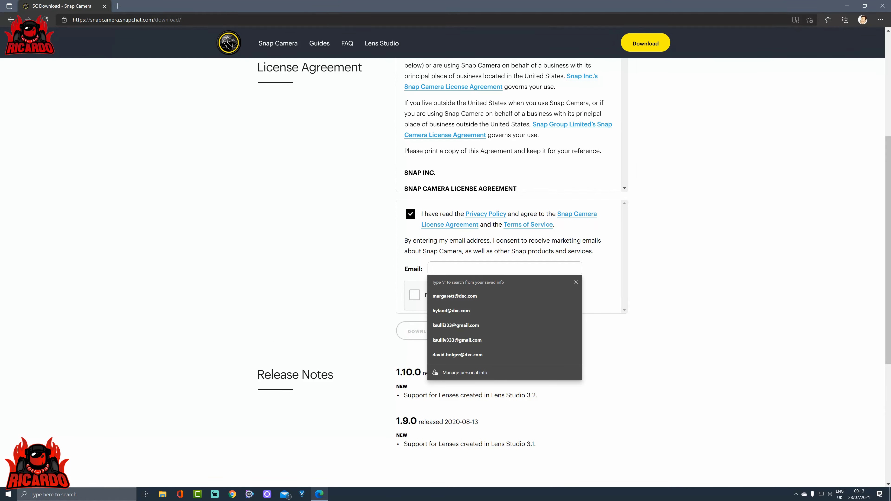
pyautogui.click(575, 283)
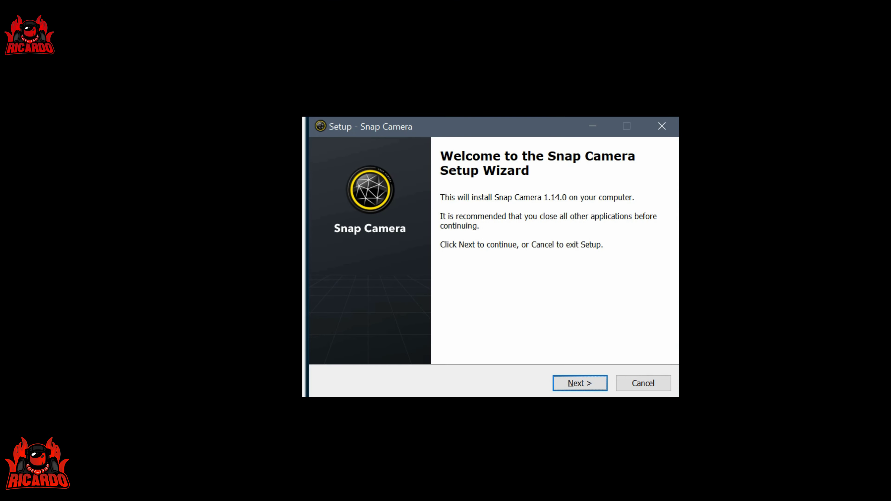
# Install Snap Camera to C:\Program Files\Snap Inc\Snap Camera with the Snap Inc. Start Menu folder and a desktop shortcut.
pyautogui.click(580, 386)
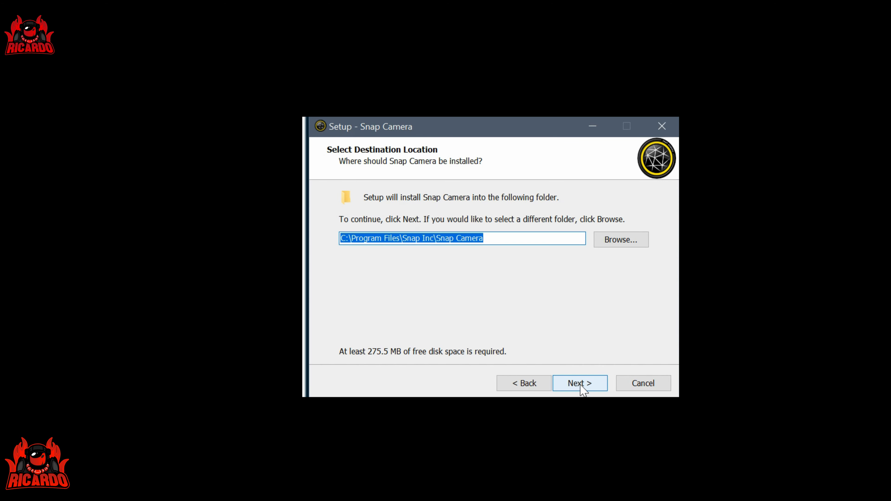
pyautogui.click(581, 386)
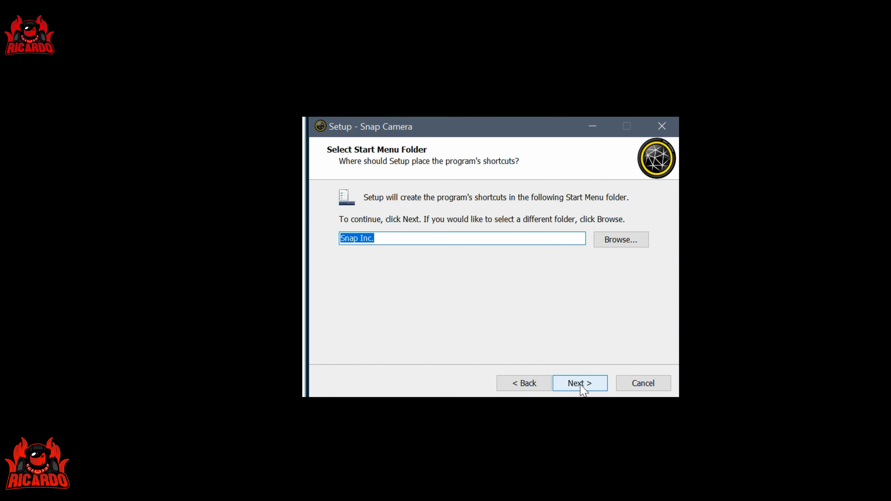
pyautogui.click(580, 384)
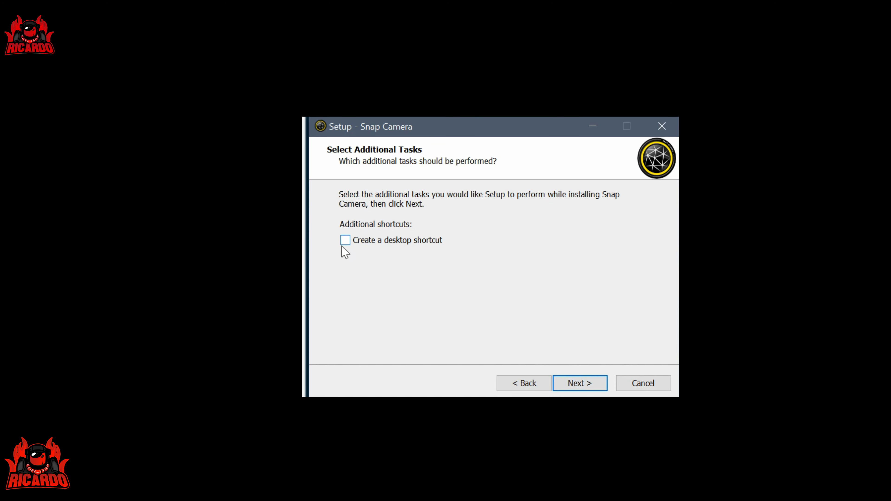
pyautogui.click(589, 386)
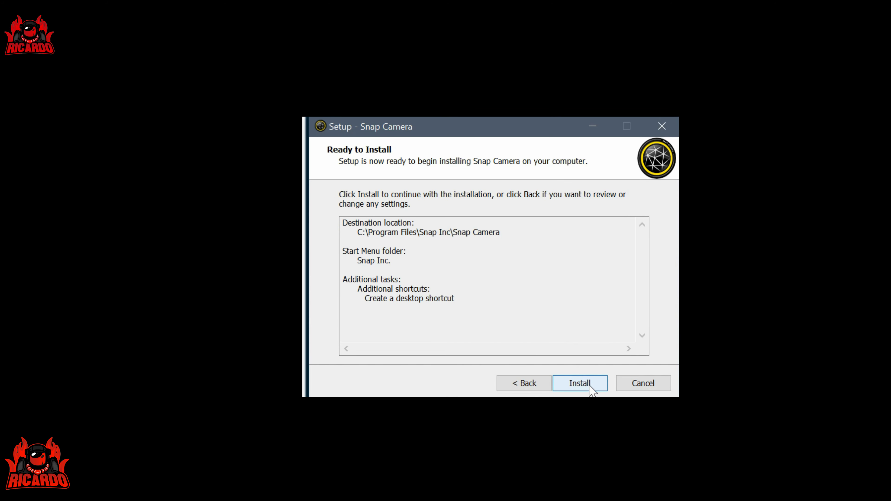
pyautogui.click(590, 386)
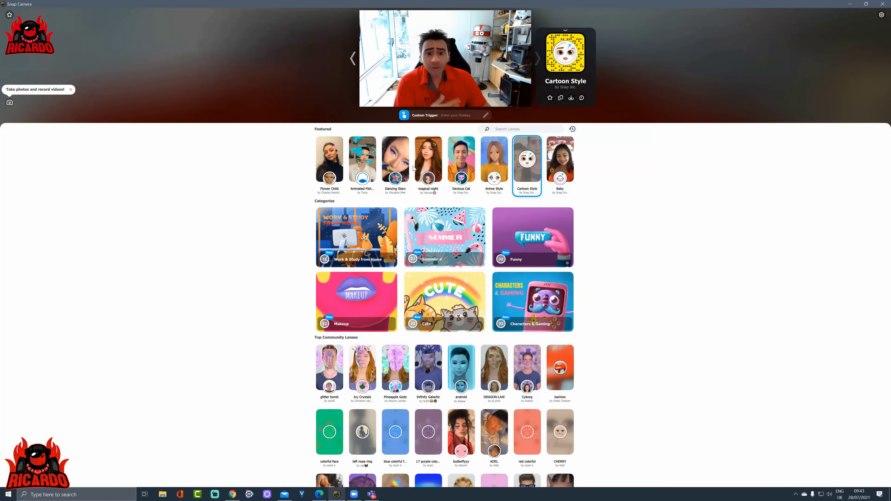
# Try the featured Devious Cat lens and look through the Top Community Lenses.
pyautogui.click(450, 163)
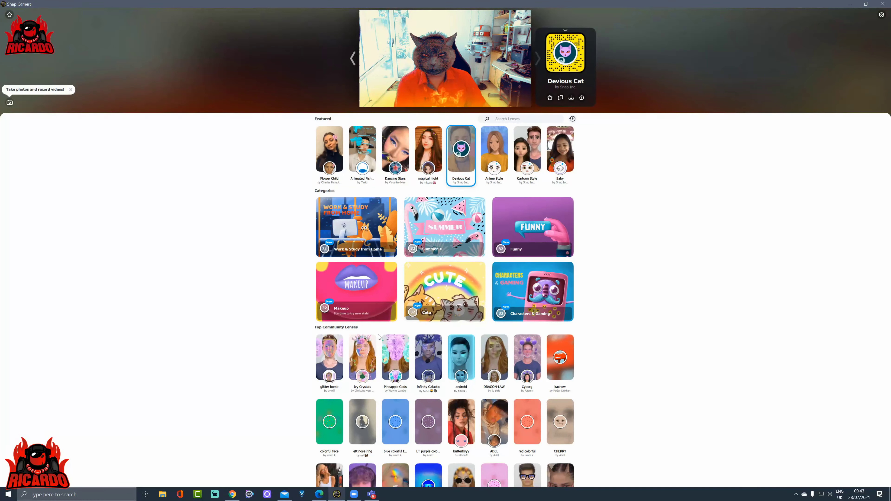
pyautogui.scroll(-3, 361, 316)
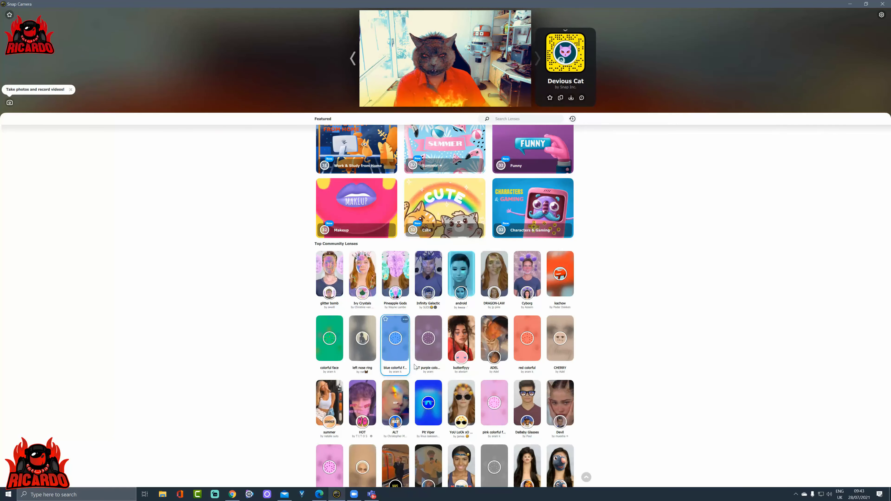
pyautogui.scroll(3, 351, 266)
# Try the Math Meme, Tie On Head, busy studying and Cat On Head lenses from the Work & Study from Home category.
pyautogui.click(349, 230)
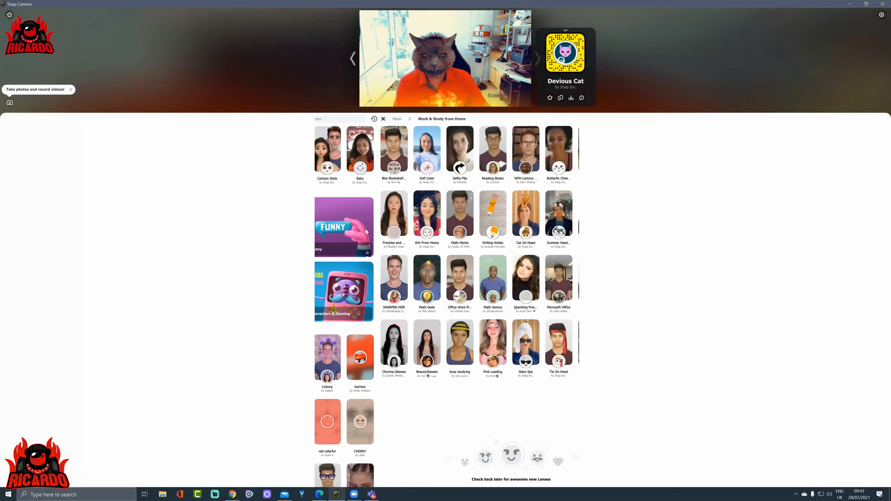
pyautogui.click(397, 211)
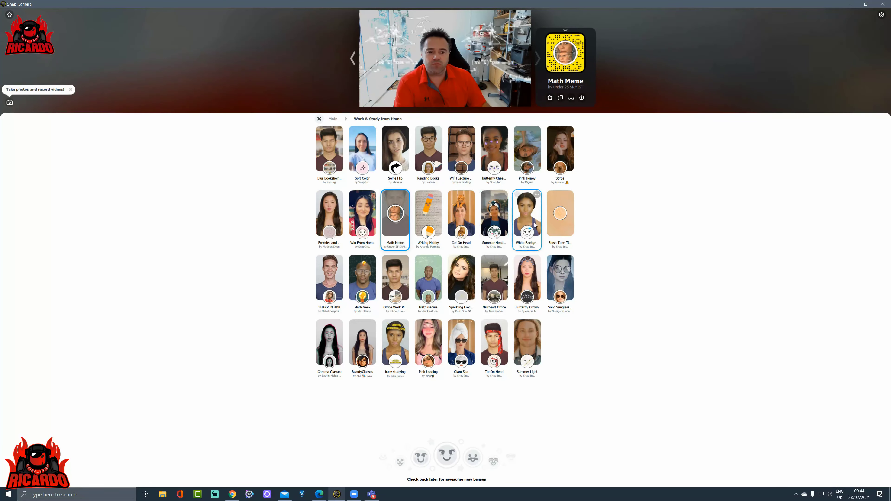
pyautogui.click(493, 338)
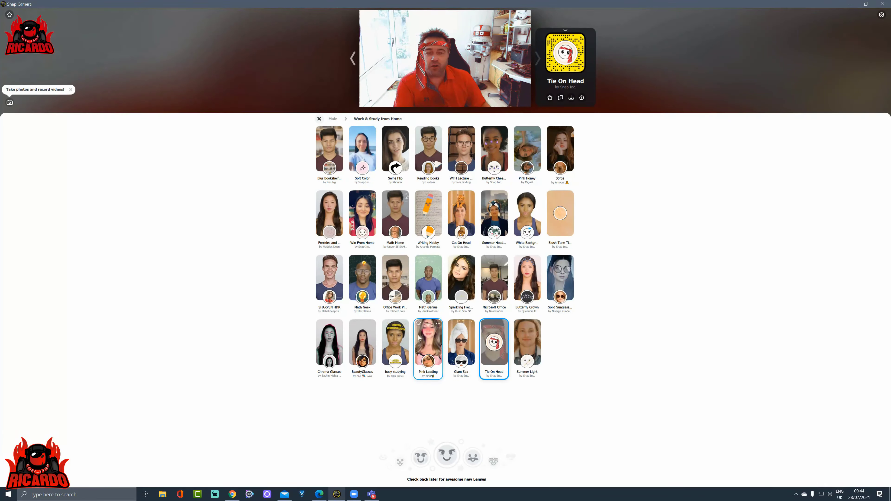
pyautogui.click(395, 338)
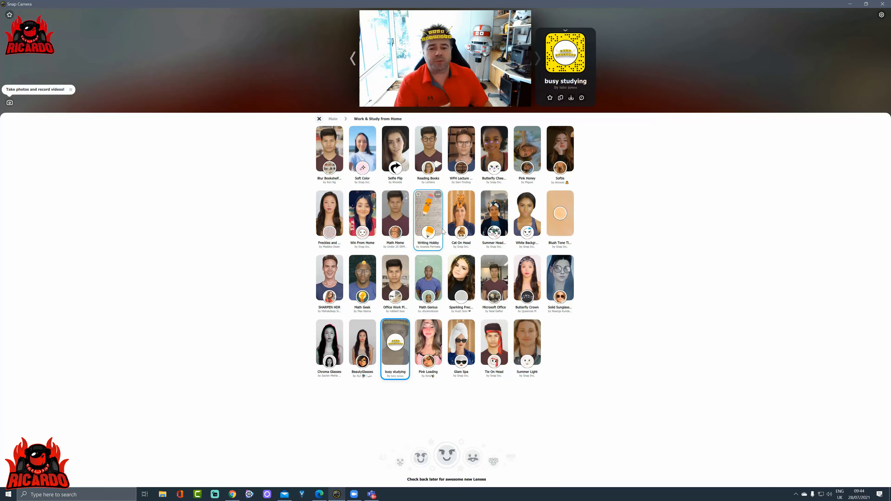
pyautogui.click(455, 212)
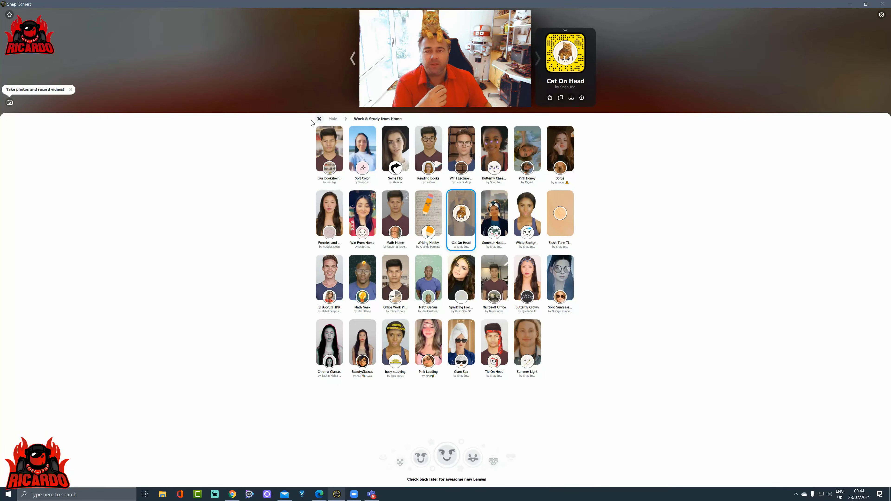
# Search the lenses for a Viking theme and for "toilet paper", and apply the Toilet Paper Craze lens.
pyautogui.click(319, 119)
pyautogui.click(514, 121)
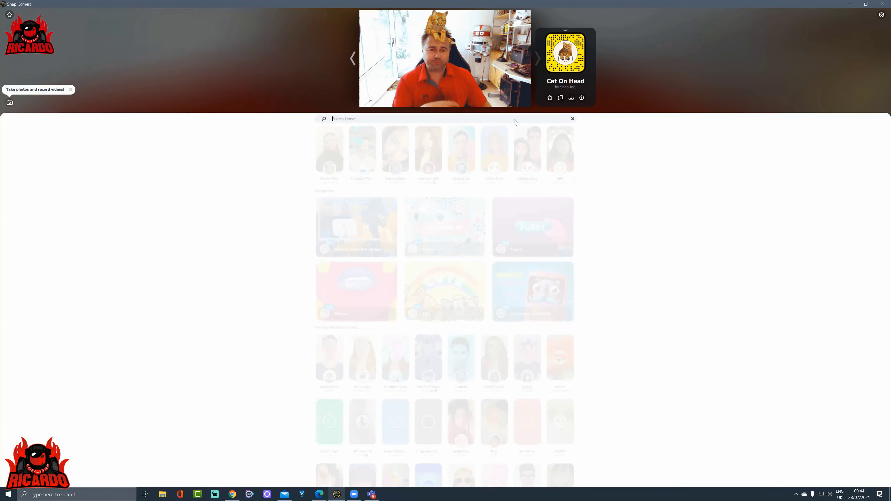
pyautogui.write('viki')
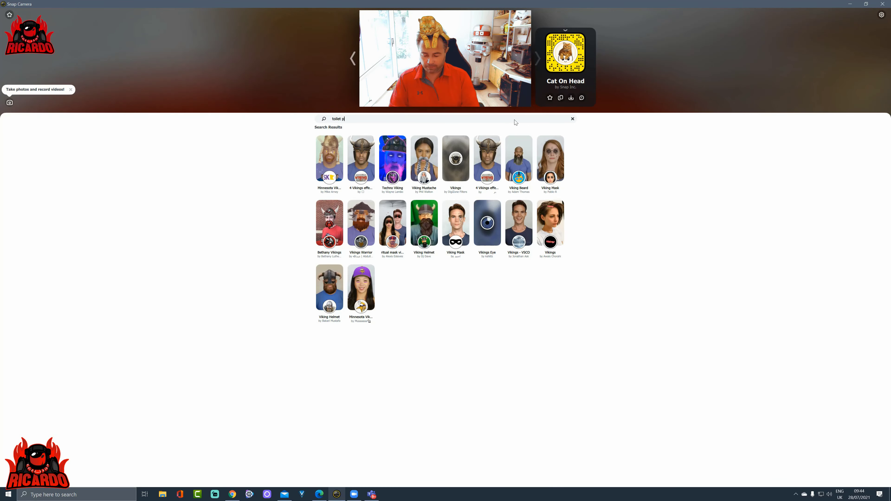
pyautogui.write('er')
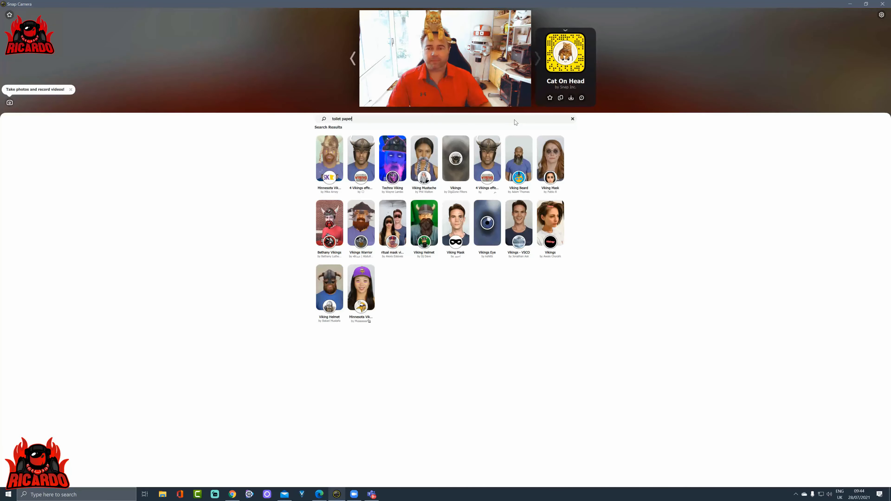
pyautogui.click(330, 163)
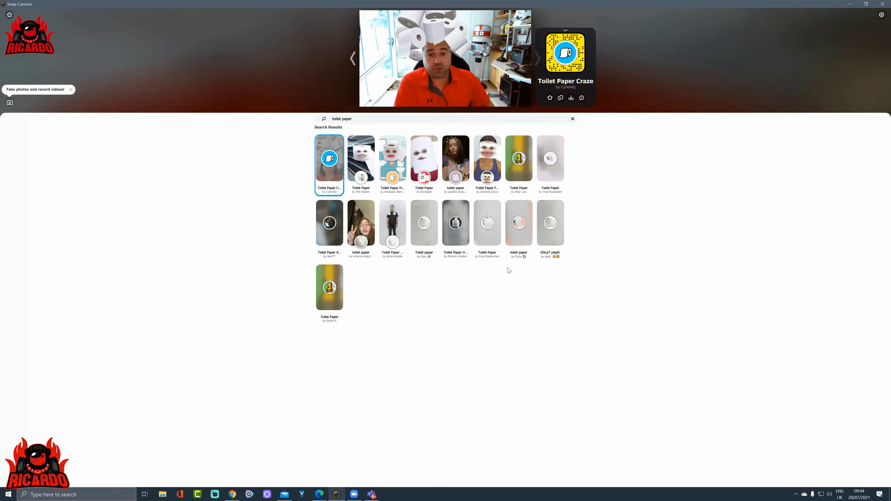
pyautogui.click(572, 119)
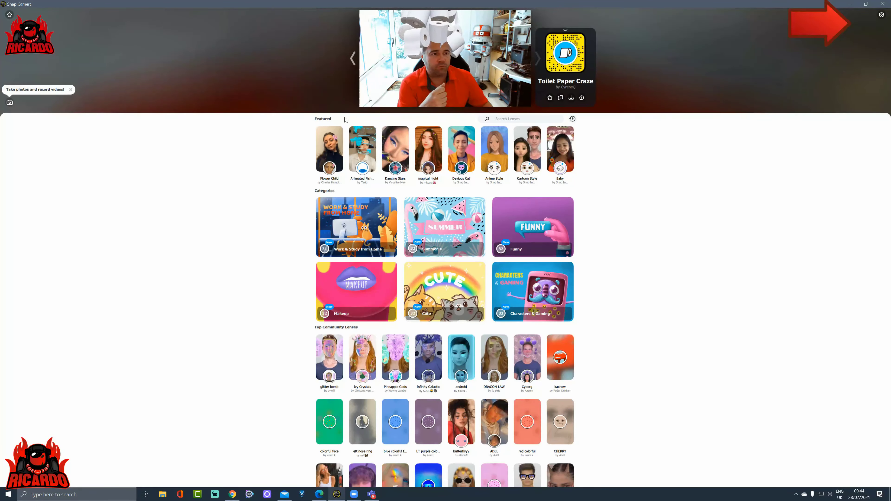
# In the Snap Camera settings, choose the HD Pro Webcam C920 as camera and 1920x1080 30 FPS as resolution.
pyautogui.click(881, 16)
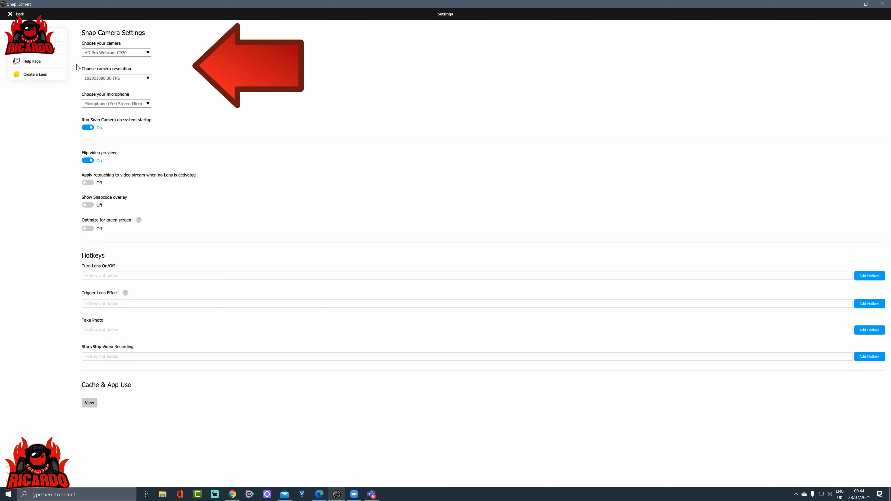
pyautogui.click(147, 54)
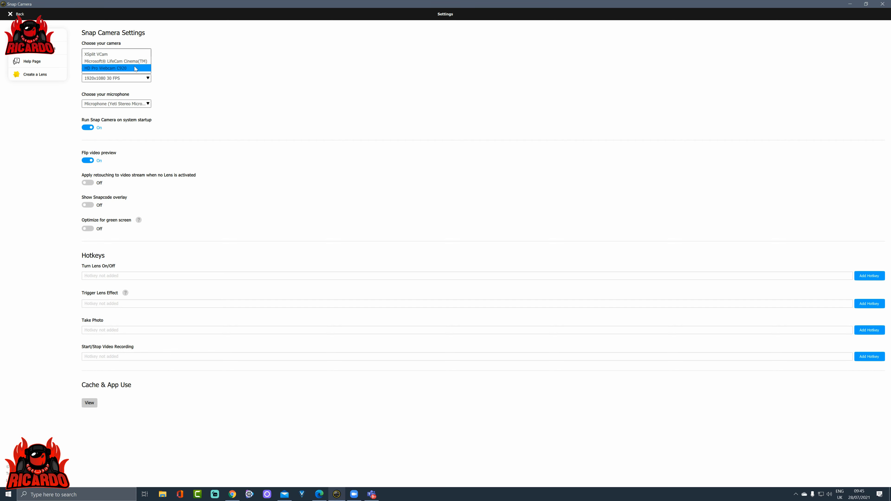
pyautogui.click(135, 68)
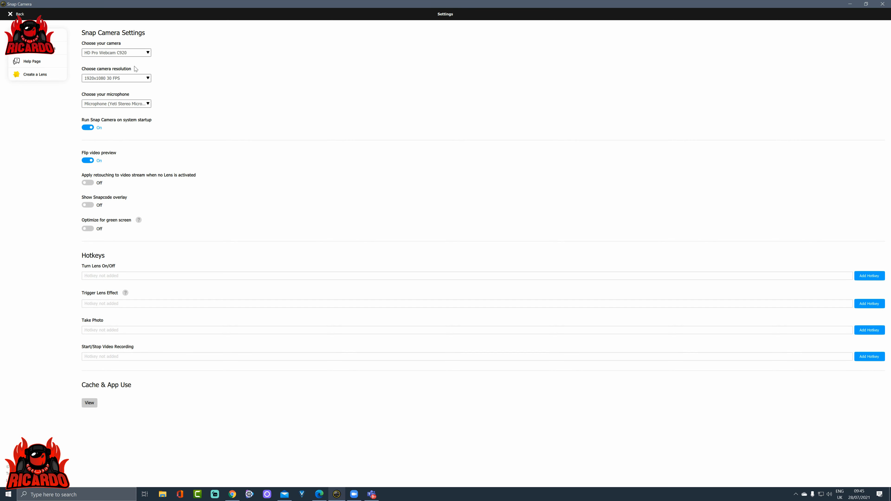
pyautogui.click(108, 78)
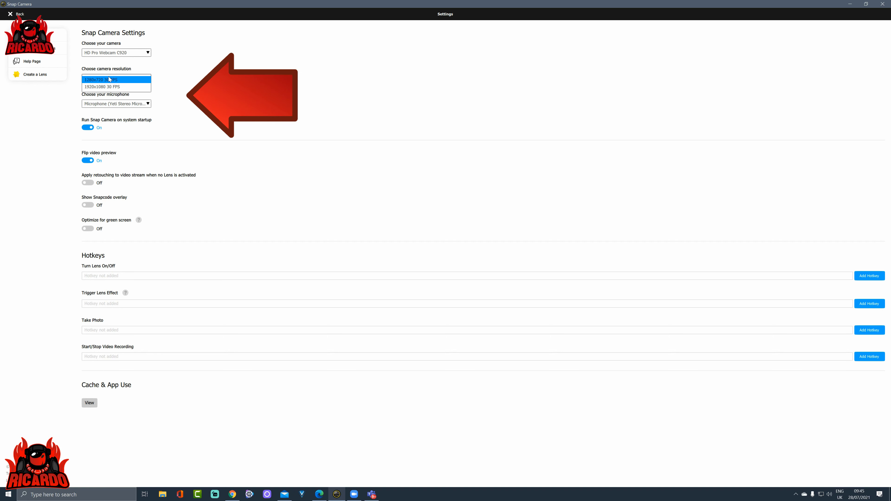
pyautogui.click(138, 87)
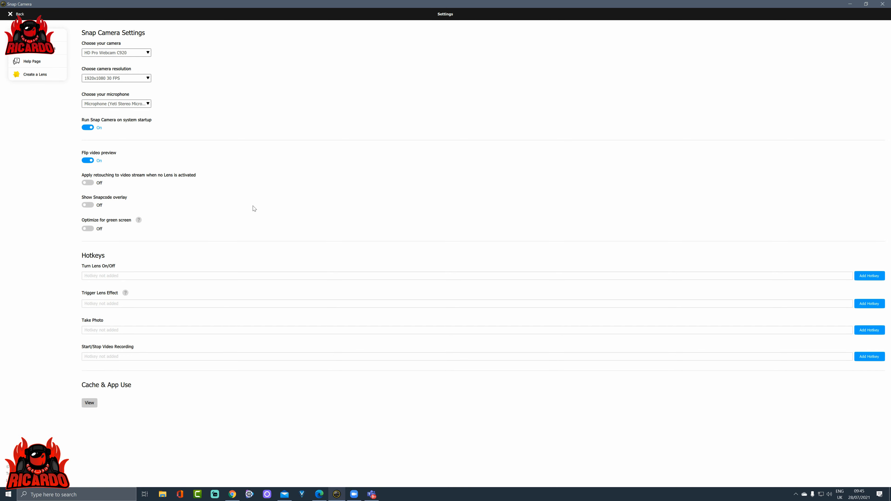
pyautogui.click(10, 15)
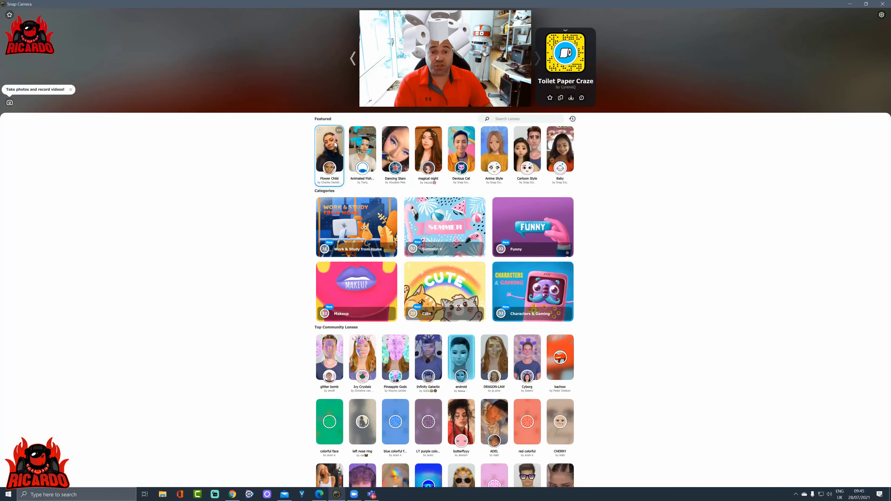
# Compare the featured Cartoon Style and Anime Style lenses and apply Cartoon Style.
pyautogui.click(520, 154)
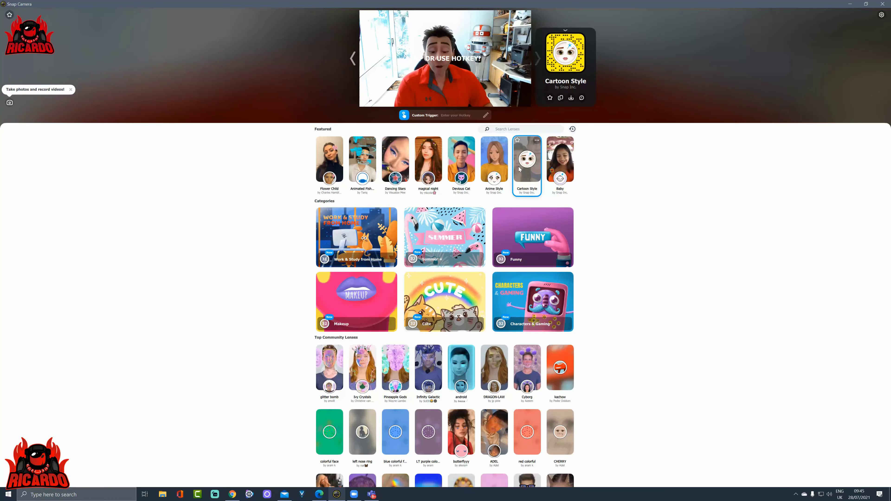
pyautogui.click(495, 162)
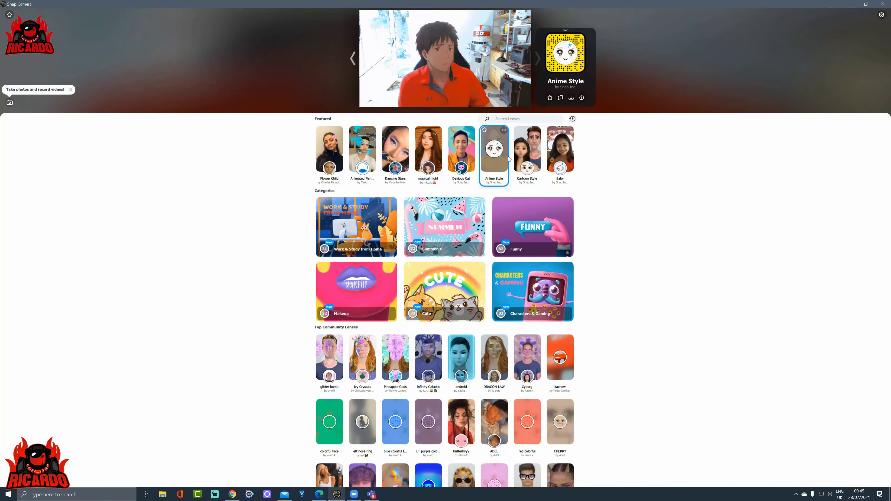
pyautogui.click(525, 147)
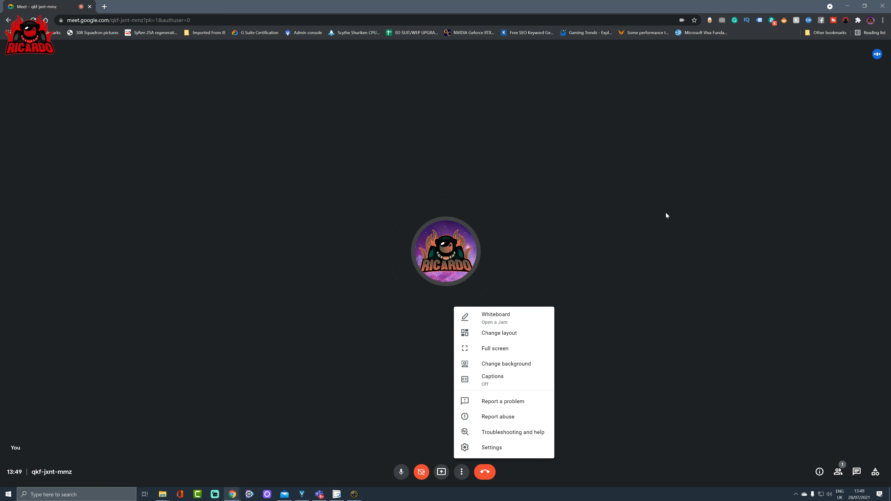
# Switch to the Google Meet call in Chrome and open its background options.
pyautogui.click(515, 363)
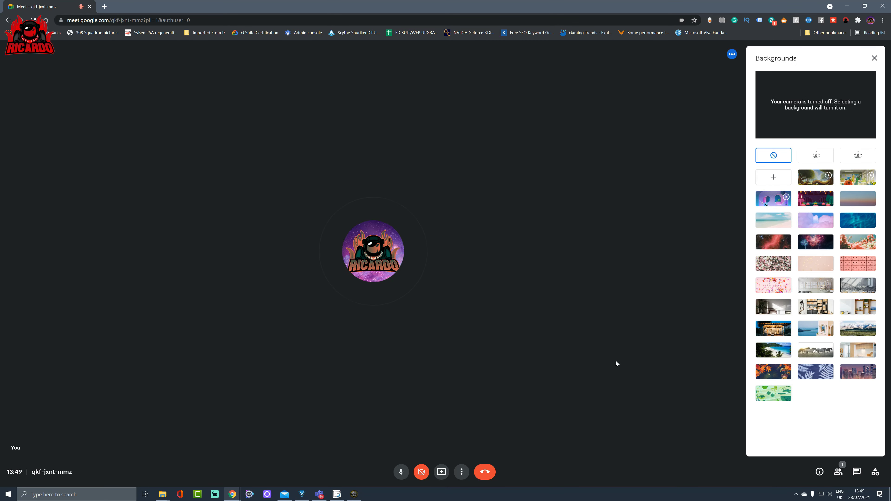